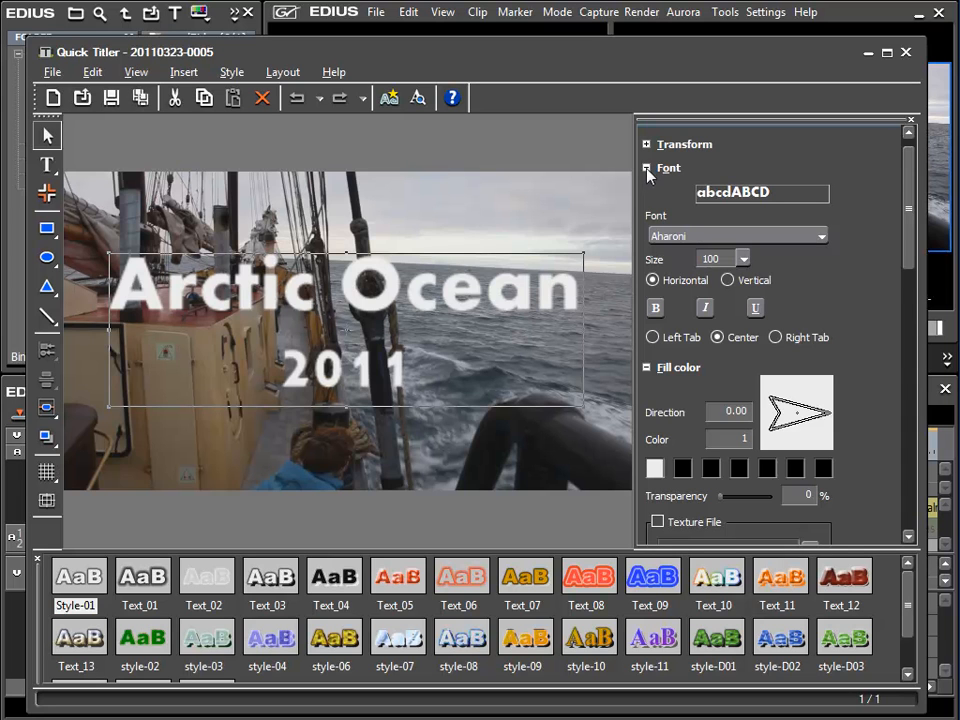
Collapse the Font settings and try orange and purple tones from the colour field for the title's first fill colour.
{"action": "left_click", "coordinate": [647, 168]}
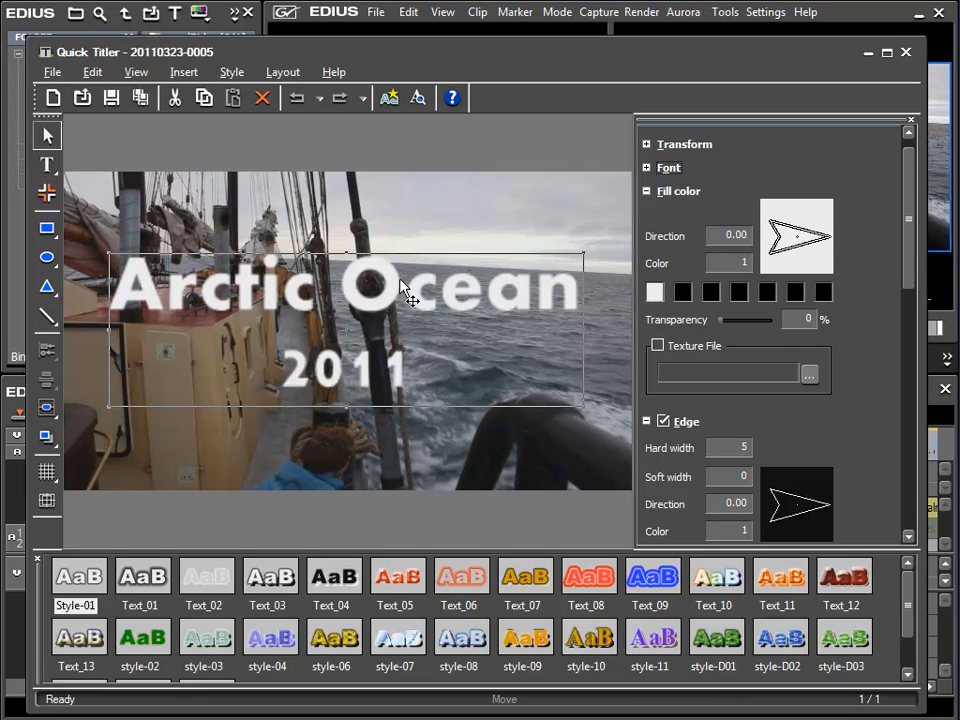
{"action": "left_click", "coordinate": [656, 300]}
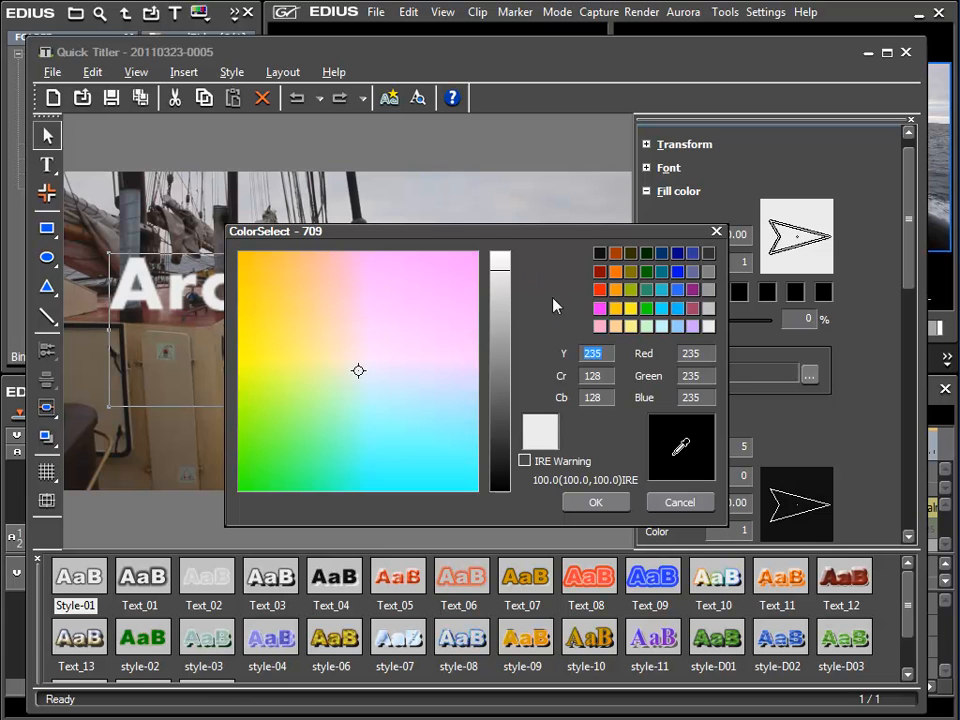
{"action": "left_click_drag", "start_coordinate": [480, 236], "coordinate": [594, 305]}
{"action": "left_click", "coordinate": [420, 391]}
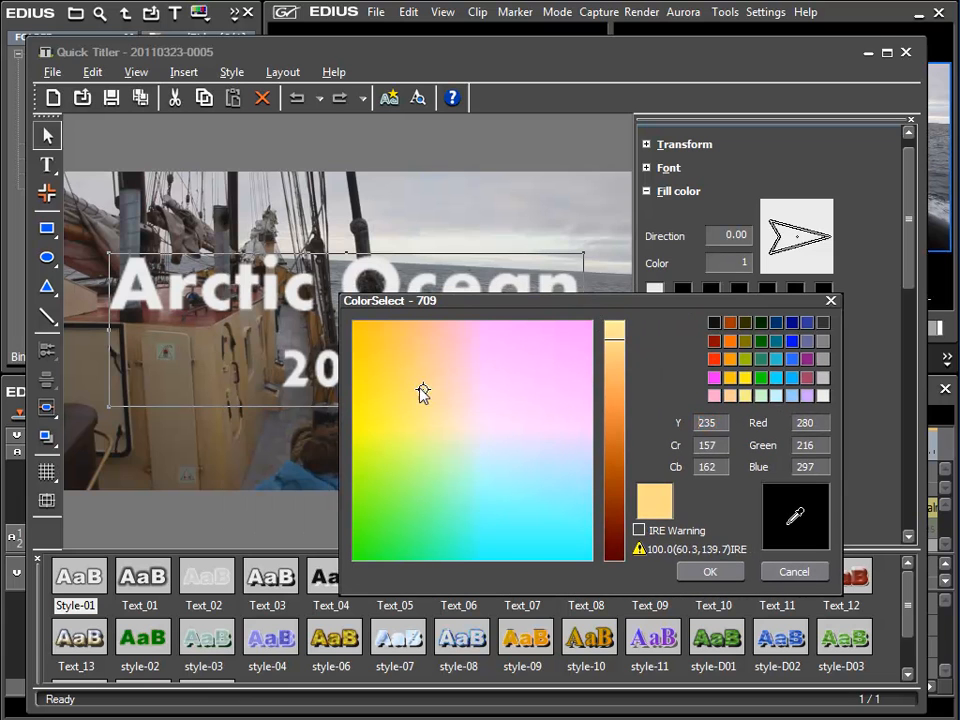
{"action": "left_click_drag", "start_coordinate": [610, 363], "coordinate": [624, 399]}
{"action": "left_click", "coordinate": [456, 420]}
{"action": "left_click", "coordinate": [518, 420]}
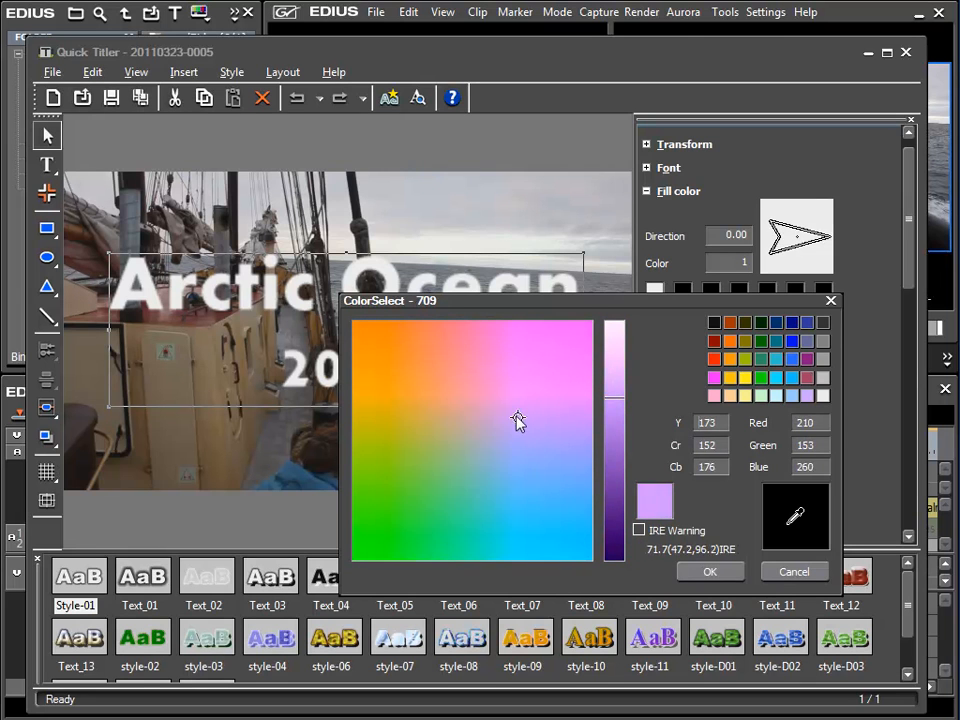
Try the preset teal, yellow, green and cyan swatches for the title's first fill colour.
{"action": "left_click", "coordinate": [778, 358]}
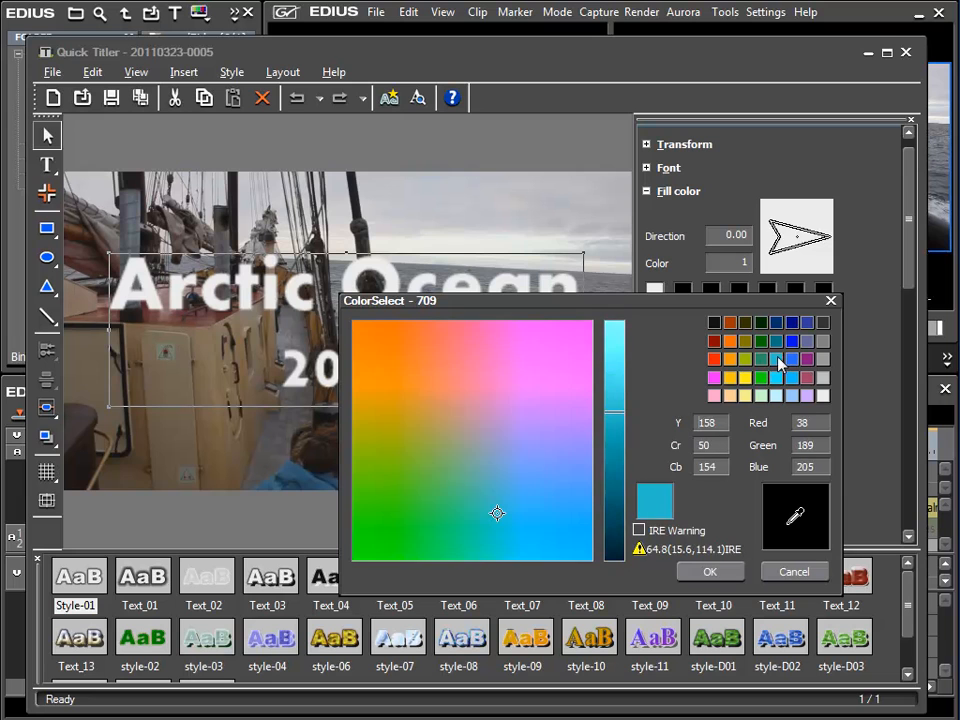
{"action": "left_click", "coordinate": [765, 358]}
{"action": "left_click", "coordinate": [745, 378]}
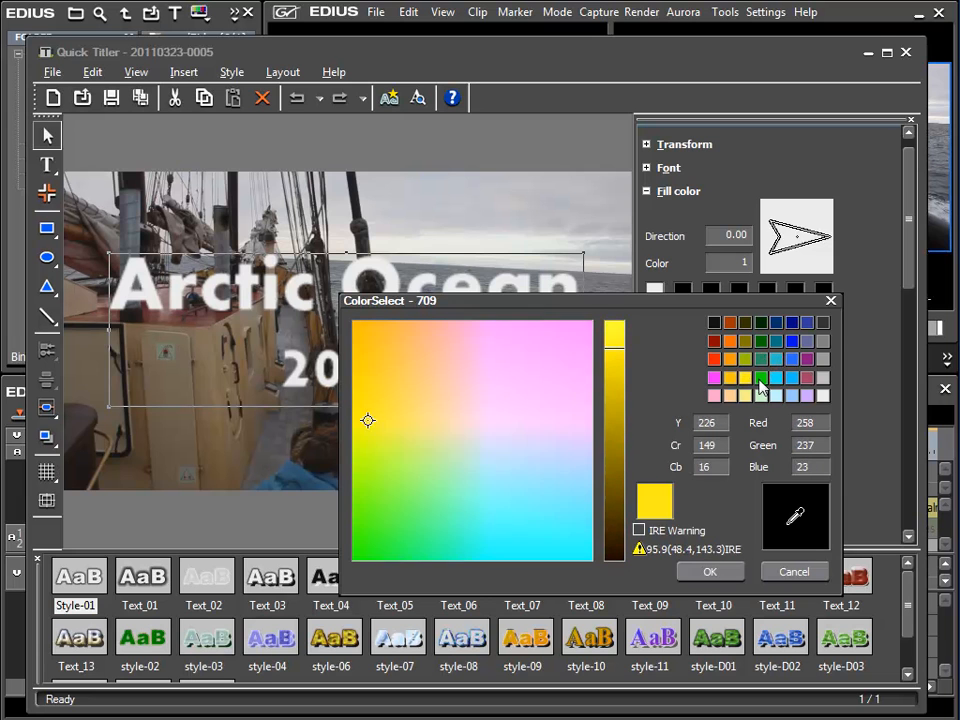
{"action": "left_click", "coordinate": [761, 378]}
{"action": "left_click", "coordinate": [777, 378]}
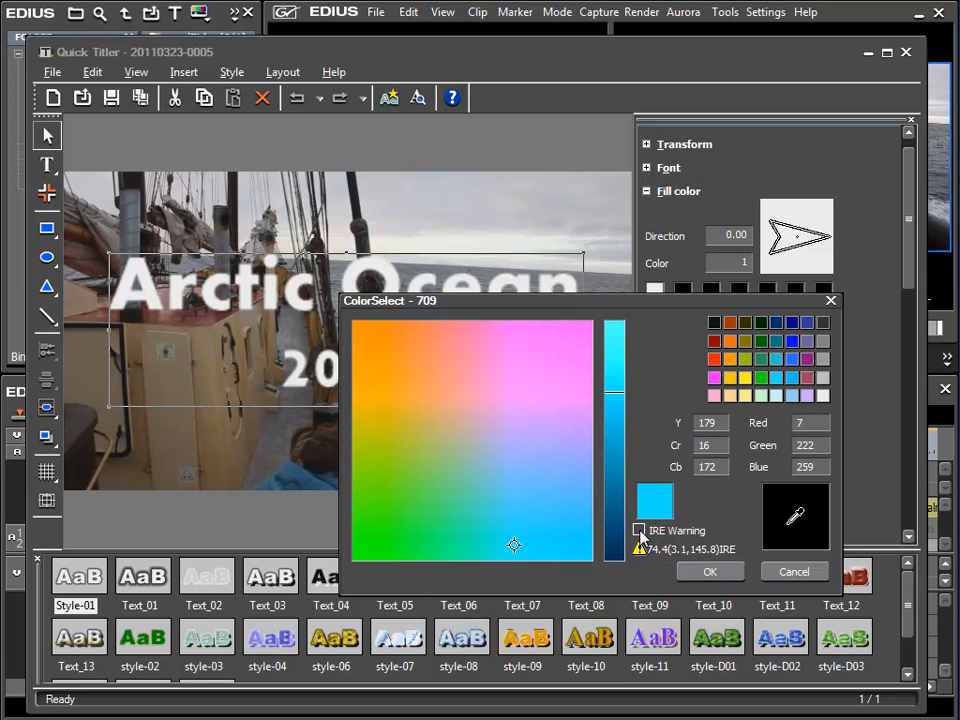
Check the IRE Warning colour range and set the first fill colour to pale green: red 145, green 194, blue 126.
{"action": "left_click", "coordinate": [639, 531]}
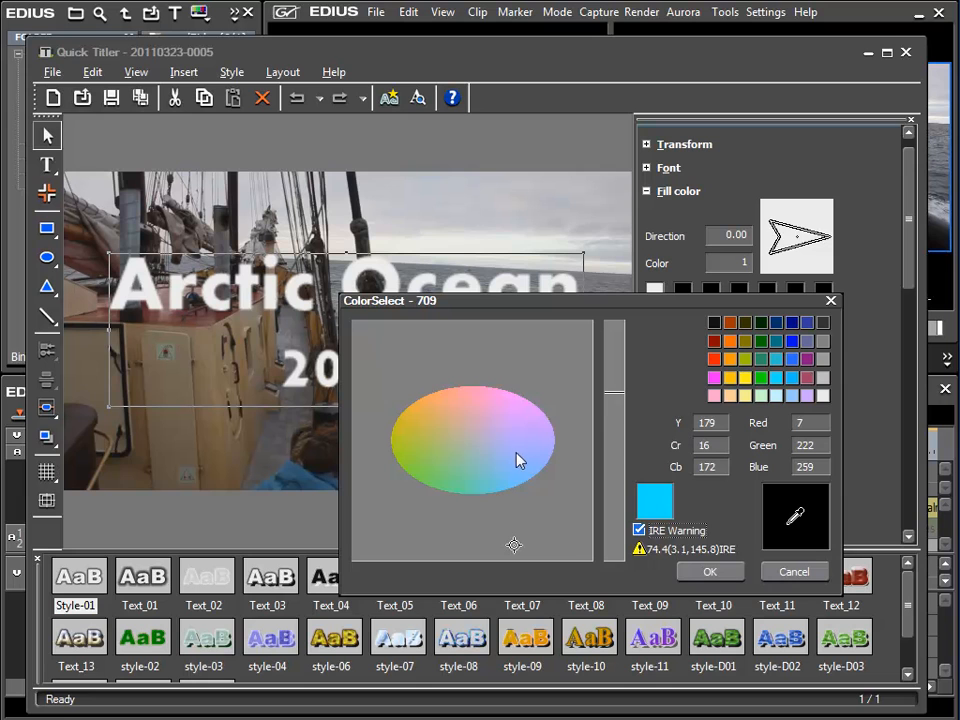
{"action": "left_click", "coordinate": [638, 531]}
{"action": "left_click_drag", "start_coordinate": [519, 540], "coordinate": [535, 519]}
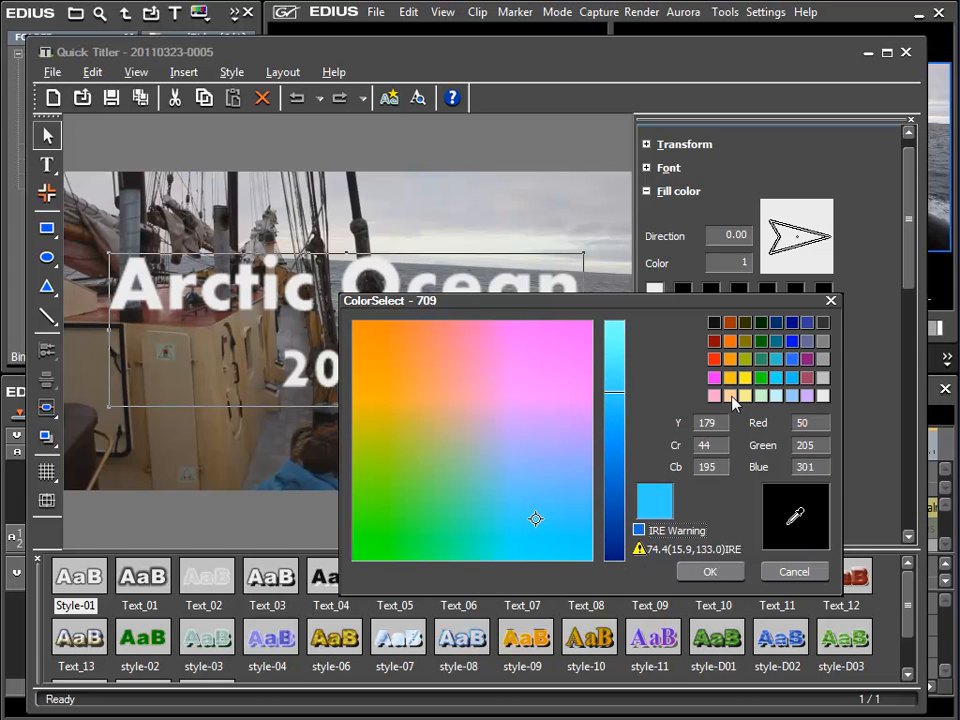
{"action": "left_click", "coordinate": [512, 544]}
{"action": "left_click", "coordinate": [454, 464]}
{"action": "left_click_drag", "start_coordinate": [454, 464], "coordinate": [446, 462]}
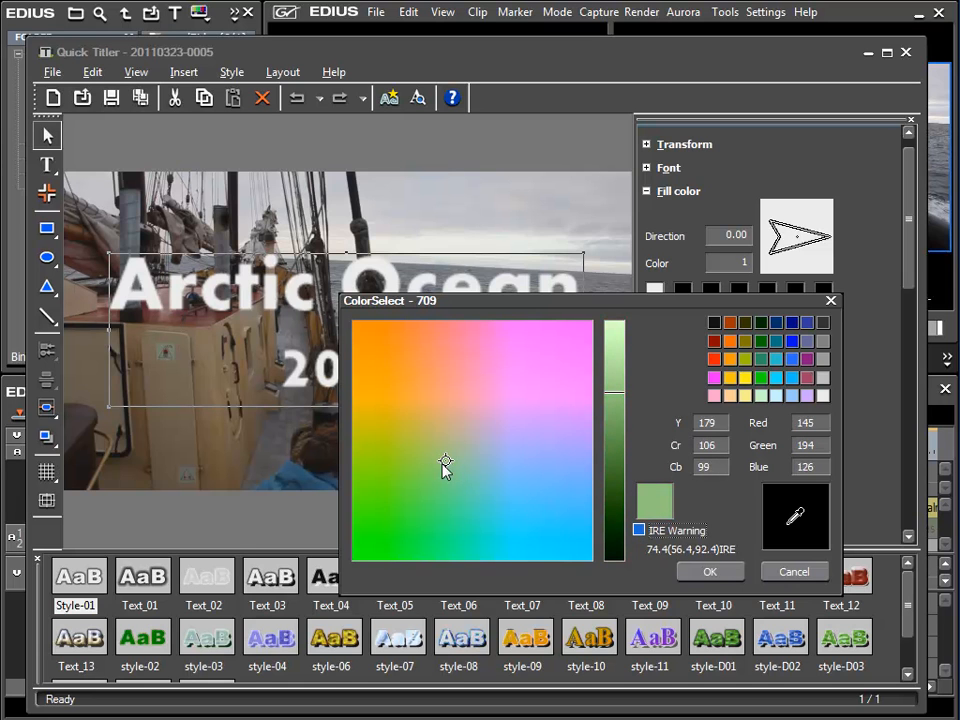
{"action": "left_click", "coordinate": [712, 573]}
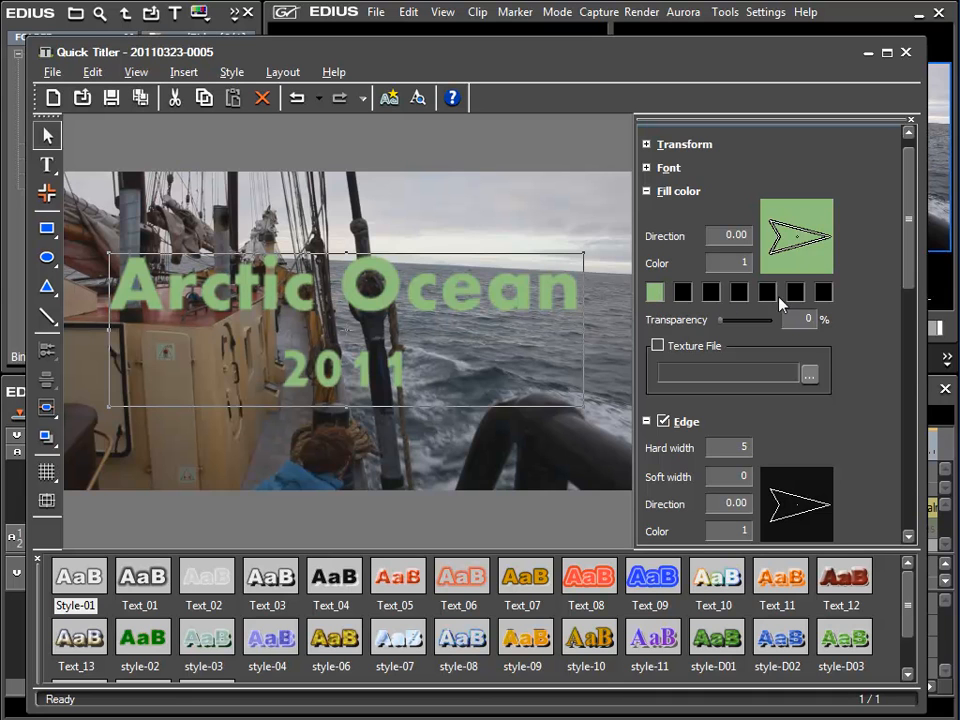
Try a periwinkle blue for the second fill colour: red 125, green 128, blue 262.
{"action": "double_click", "coordinate": [684, 293]}
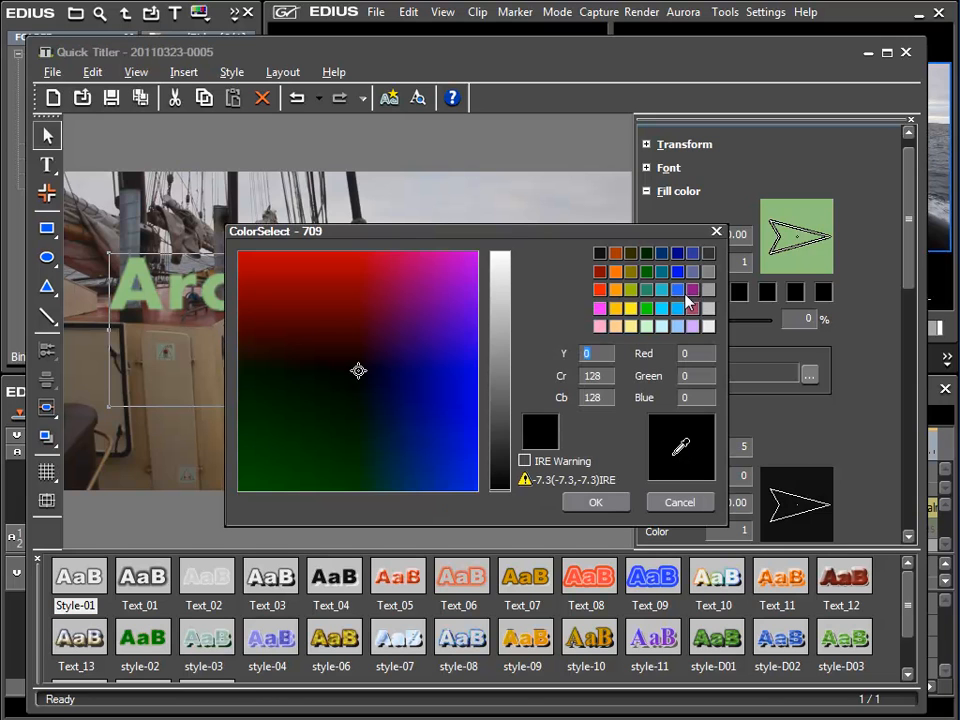
{"action": "left_click", "coordinate": [505, 355]}
{"action": "left_click", "coordinate": [505, 395]}
{"action": "left_click_drag", "start_coordinate": [418, 400], "coordinate": [422, 379]}
{"action": "left_click", "coordinate": [497, 348]}
{"action": "mouse_move", "coordinate": [497, 348]}
{"action": "left_mouse_down"}
{"action": "mouse_move", "coordinate": [505, 285]}
{"action": "mouse_move", "coordinate": [505, 461]}
{"action": "mouse_move", "coordinate": [499, 289]}
{"action": "mouse_move", "coordinate": [500, 362]}
{"action": "left_mouse_up"}
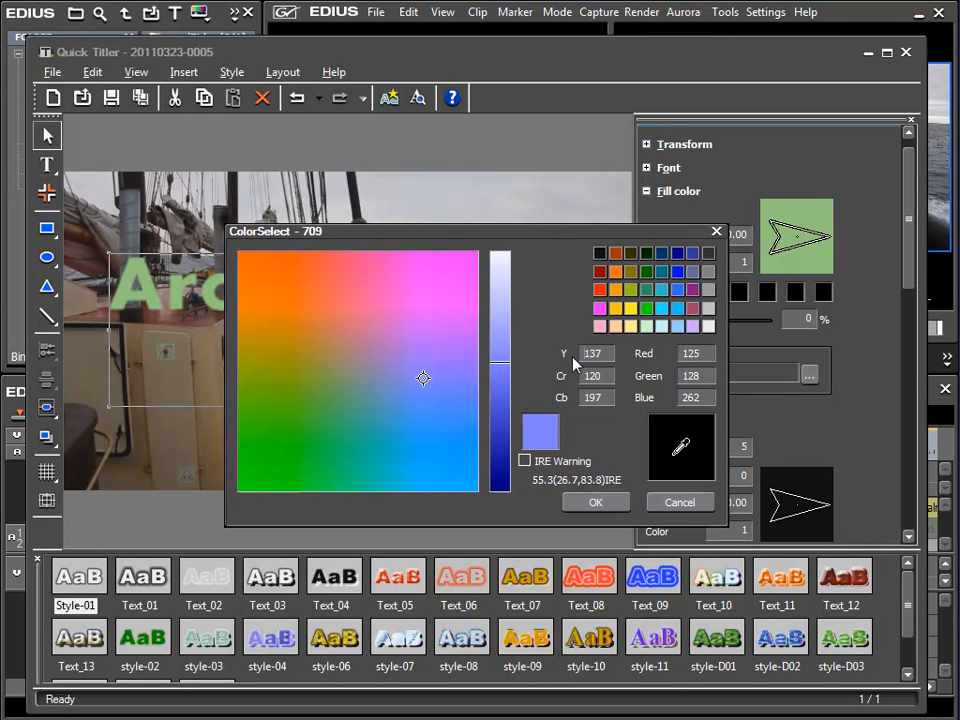
Set the second fill colour to a medium blue: red 89, green 118, blue 244.
{"action": "left_click", "coordinate": [708, 307]}
{"action": "left_click_drag", "start_coordinate": [496, 313], "coordinate": [500, 348]}
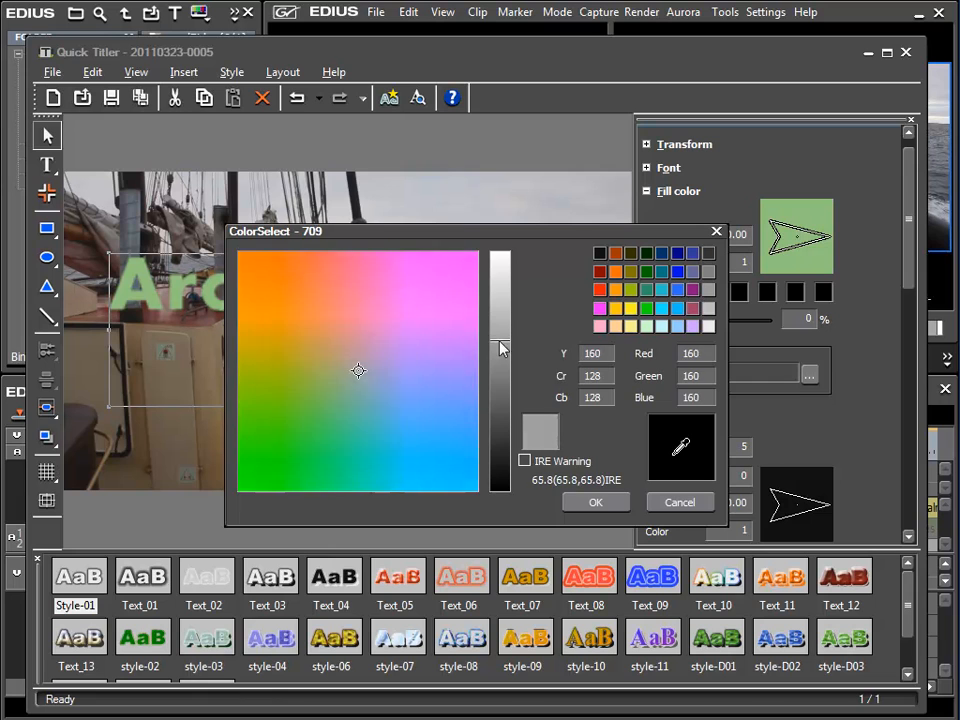
{"action": "left_click", "coordinate": [408, 353]}
{"action": "left_click_drag", "start_coordinate": [406, 353], "coordinate": [422, 395]}
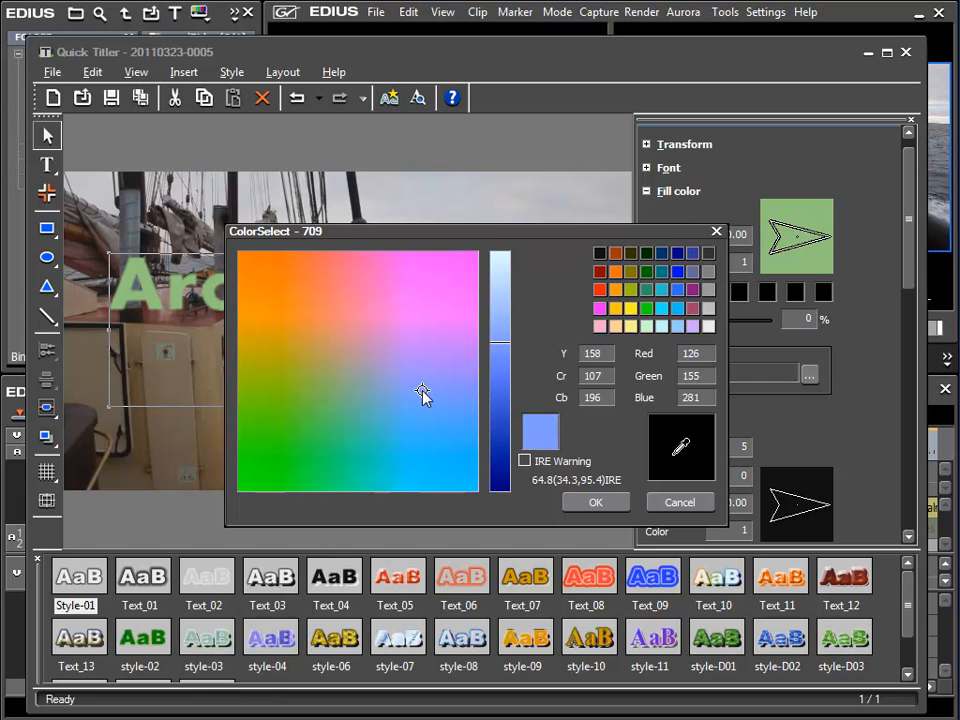
{"action": "left_click_drag", "start_coordinate": [501, 349], "coordinate": [502, 384]}
{"action": "left_click", "coordinate": [608, 510]}
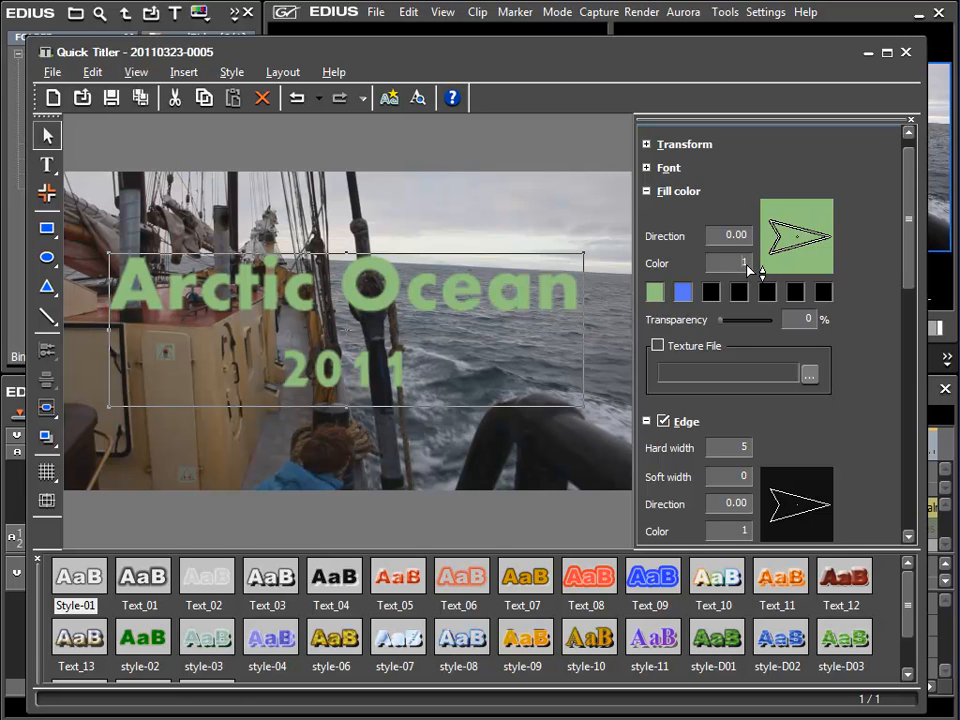
Try a two-colour fill gradient with direction 270 on the title and return the colour count to 1.
{"action": "scroll", "coordinate": [746, 264], "scroll_direction": "up", "scroll_amount": 1}
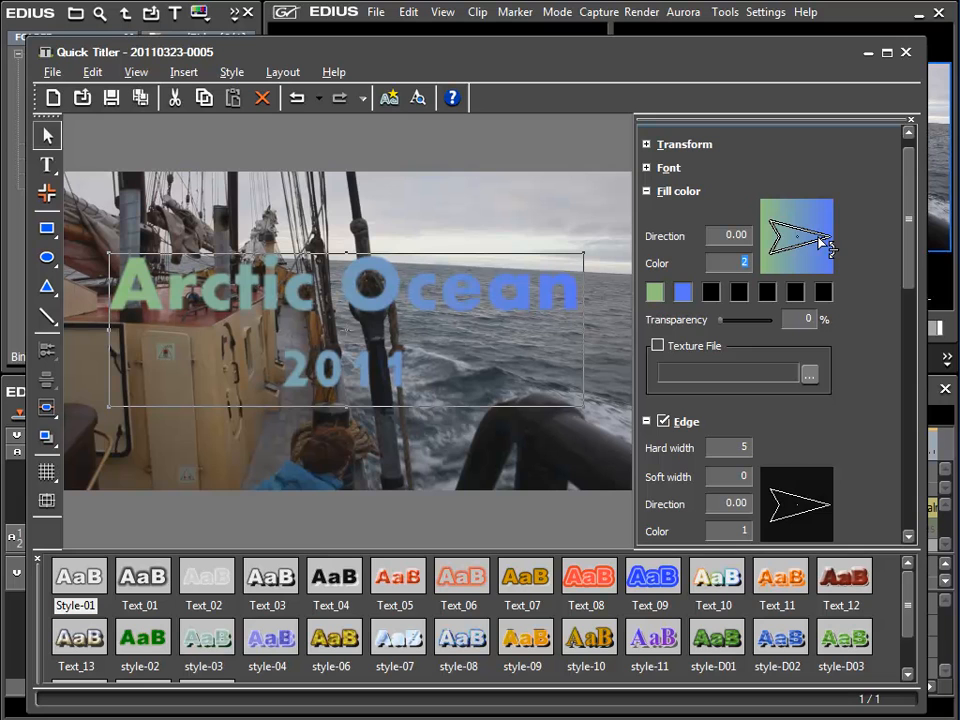
{"action": "left_click_drag", "start_coordinate": [820, 238], "coordinate": [799, 292]}
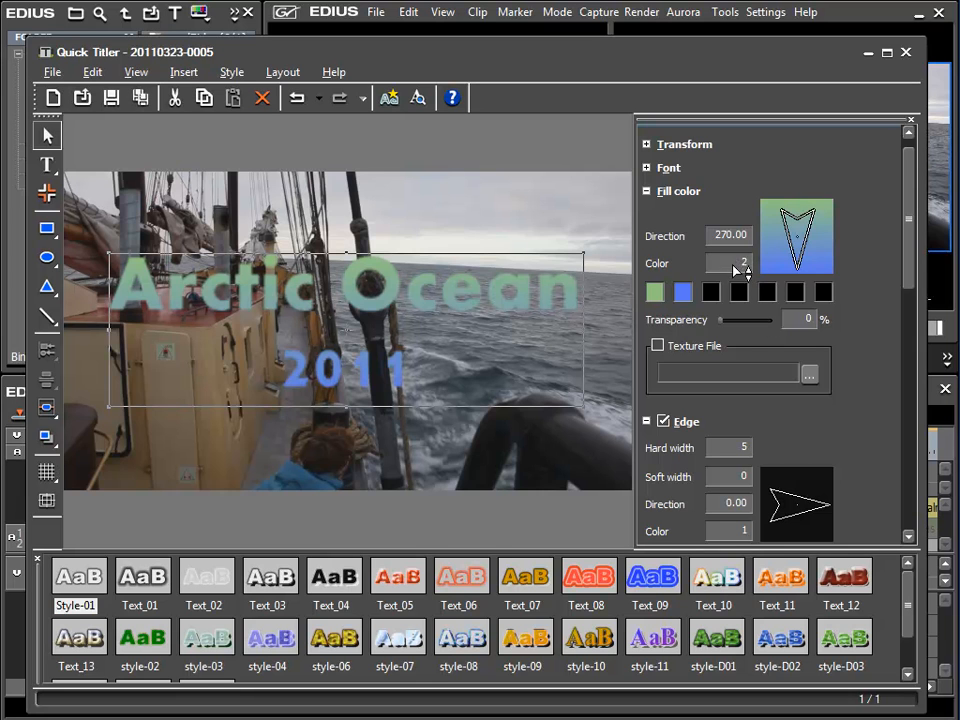
{"action": "scroll", "coordinate": [738, 266], "scroll_direction": "down", "scroll_amount": 1}
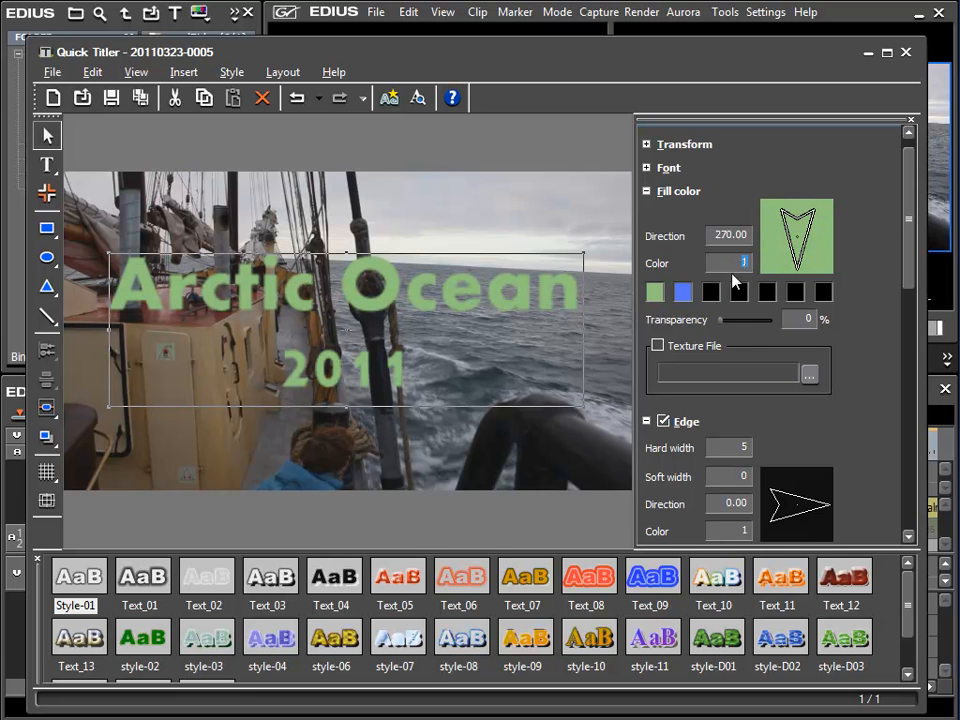
Move the titler window down and sample the title's first fill colour from the bright sky near the horizon in the video monitor.
{"action": "left_click", "coordinate": [656, 299]}
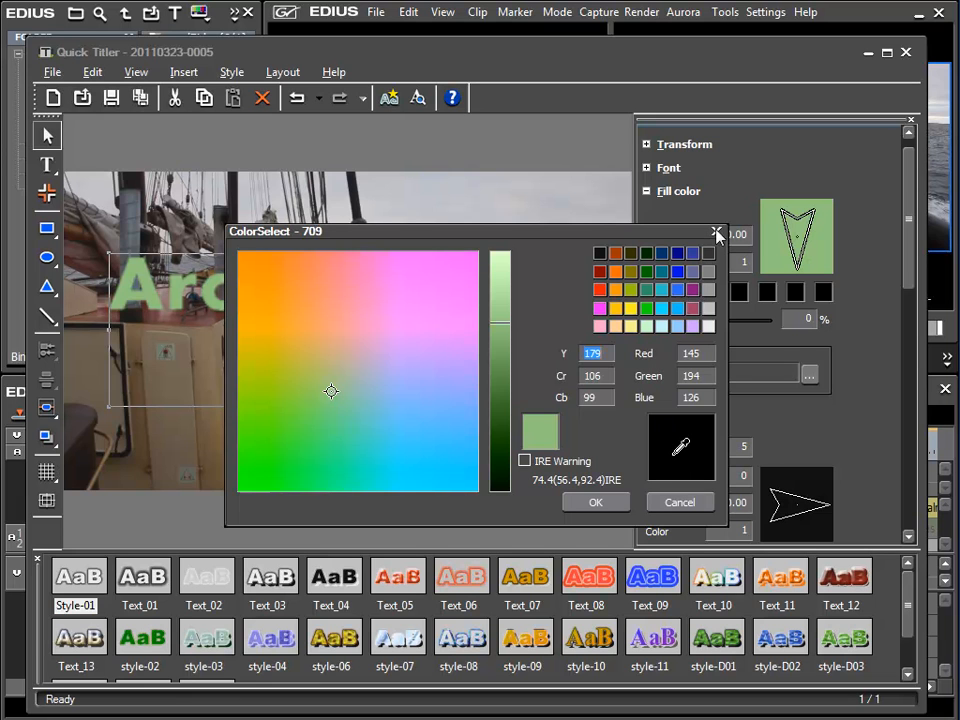
{"action": "left_click", "coordinate": [716, 232]}
{"action": "left_click_drag", "start_coordinate": [386, 55], "coordinate": [400, 275]}
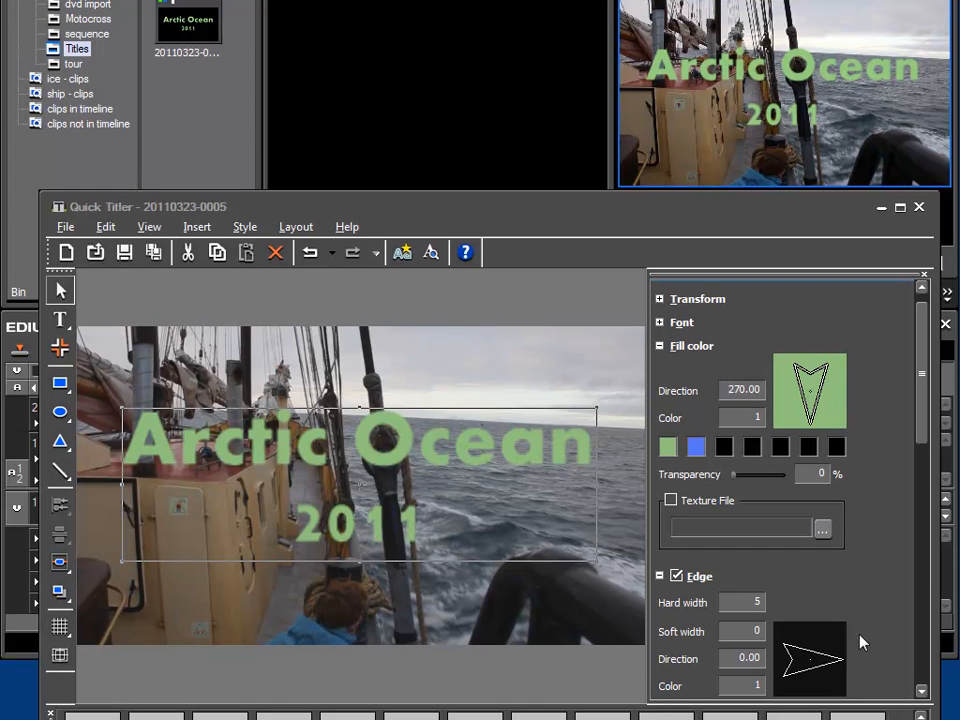
{"action": "left_click", "coordinate": [668, 447]}
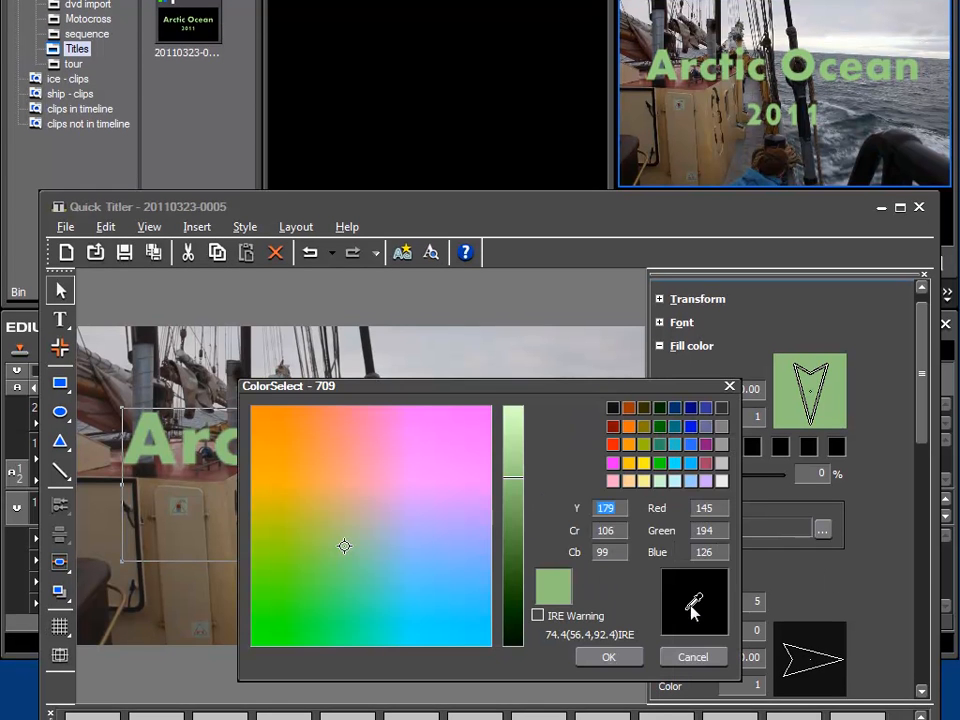
{"action": "mouse_move", "coordinate": [694, 611]}
{"action": "left_mouse_down"}
{"action": "mouse_move", "coordinate": [740, 450]}
{"action": "mouse_move", "coordinate": [760, 90]}
{"action": "mouse_move", "coordinate": [857, 39]}
{"action": "mouse_move", "coordinate": [861, 47]}
{"action": "mouse_move", "coordinate": [870, 39]}
{"action": "mouse_move", "coordinate": [875, 55]}
{"action": "mouse_move", "coordinate": [868, 80]}
{"action": "mouse_move", "coordinate": [864, 39]}
{"action": "mouse_move", "coordinate": [841, 48]}
{"action": "left_mouse_up"}
{"action": "left_click", "coordinate": [841, 47]}
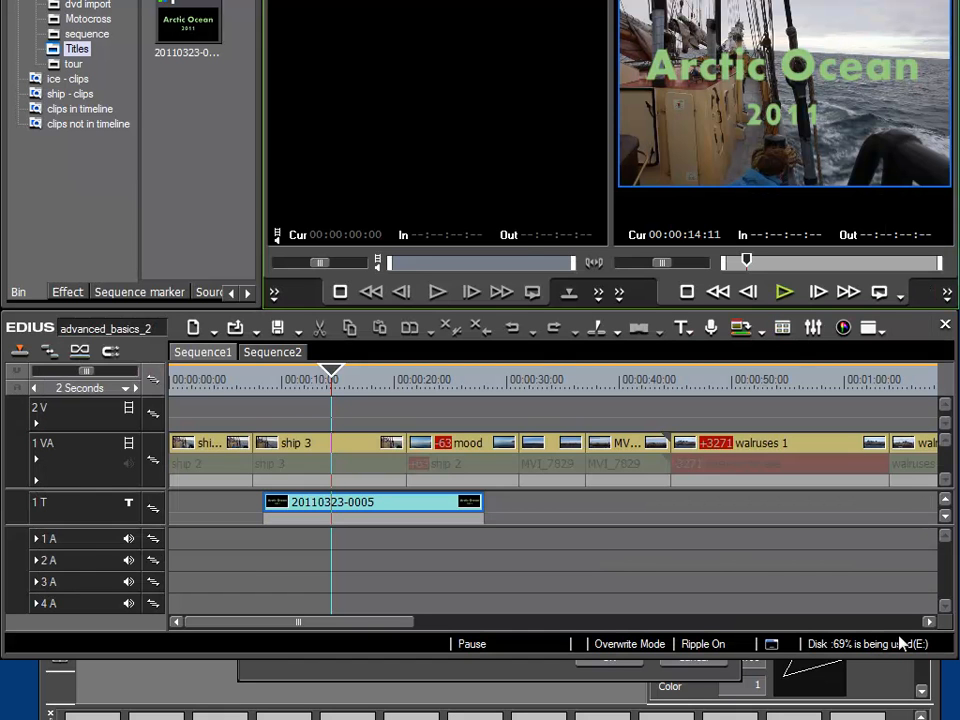
{"action": "left_click", "coordinate": [900, 670]}
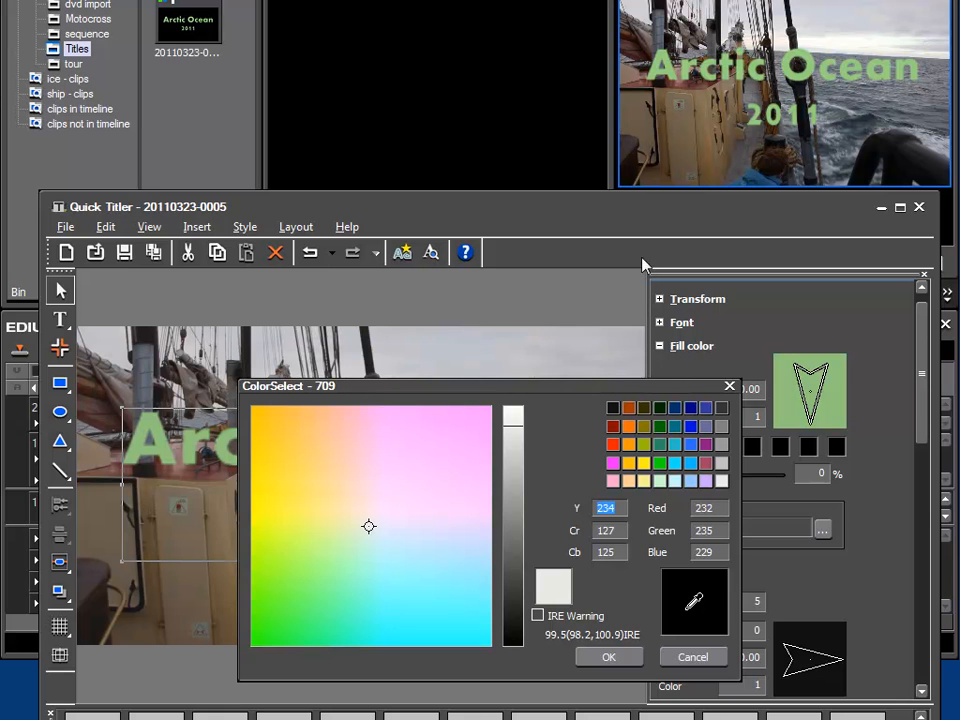
{"action": "left_click", "coordinate": [611, 662]}
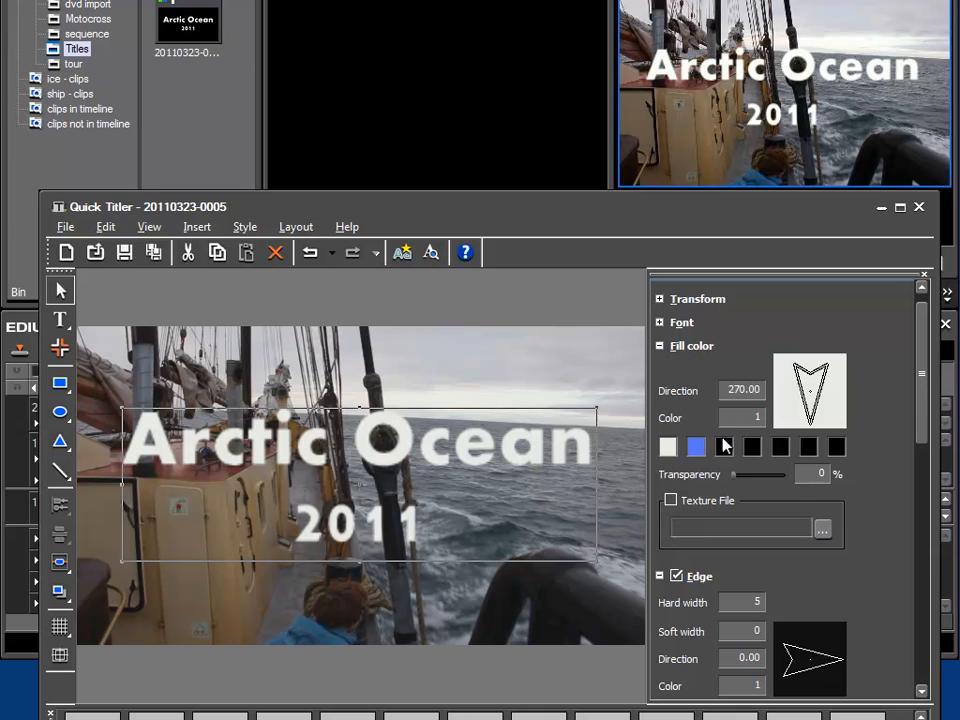
Set the fill to 2 colours and sample the second one from the dark sea water in the video monitor.
{"action": "scroll", "coordinate": [745, 424], "scroll_direction": "up", "scroll_amount": 1}
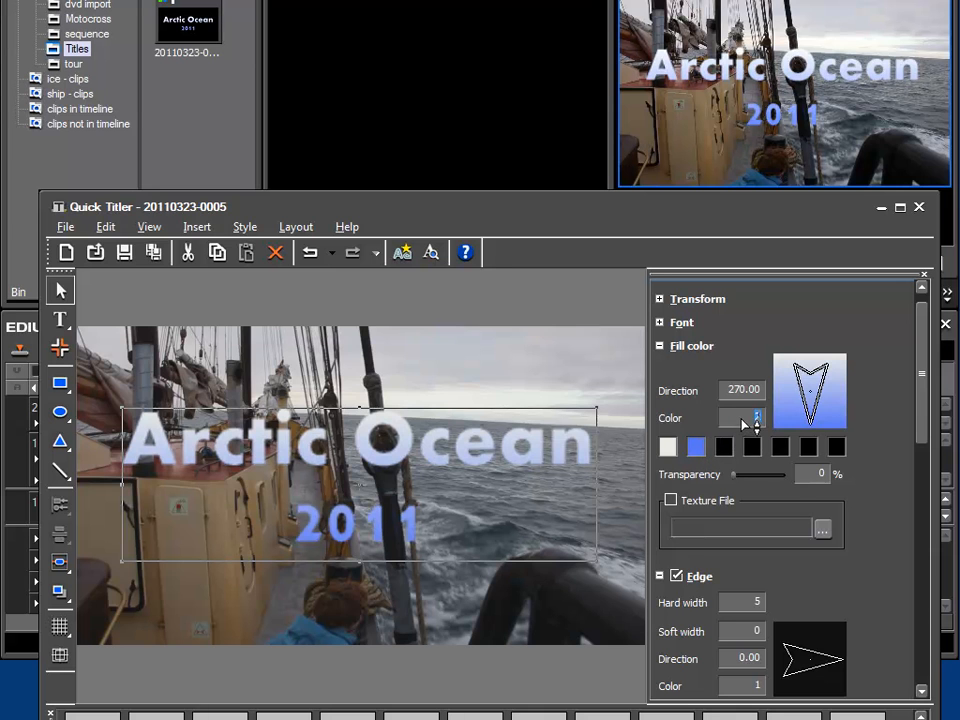
{"action": "double_click", "coordinate": [697, 452]}
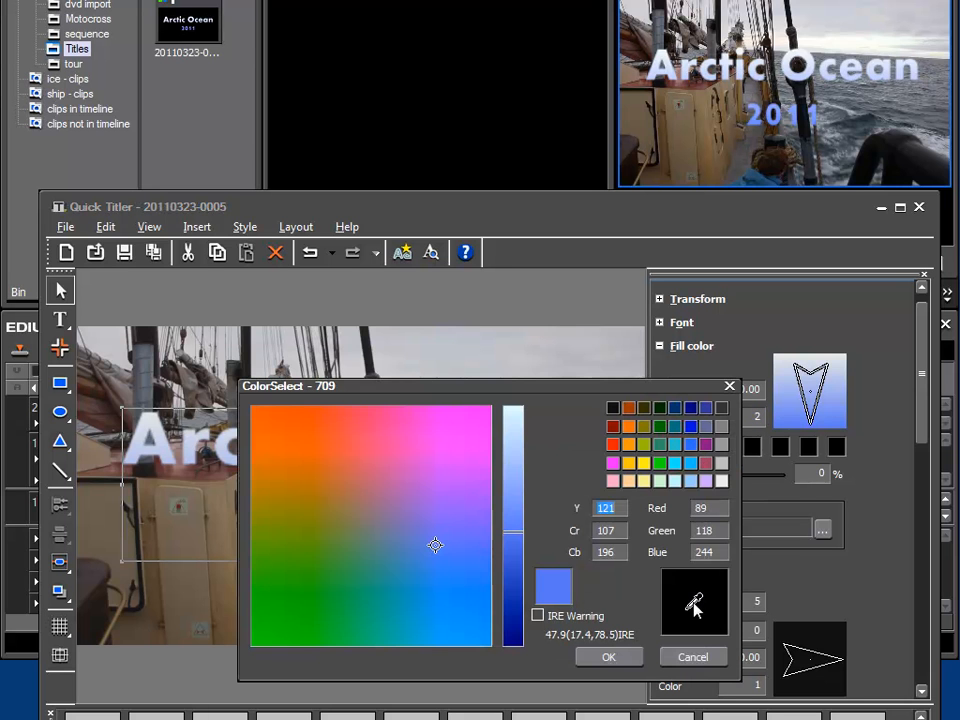
{"action": "left_click_drag", "start_coordinate": [779, 241], "coordinate": [846, 146]}
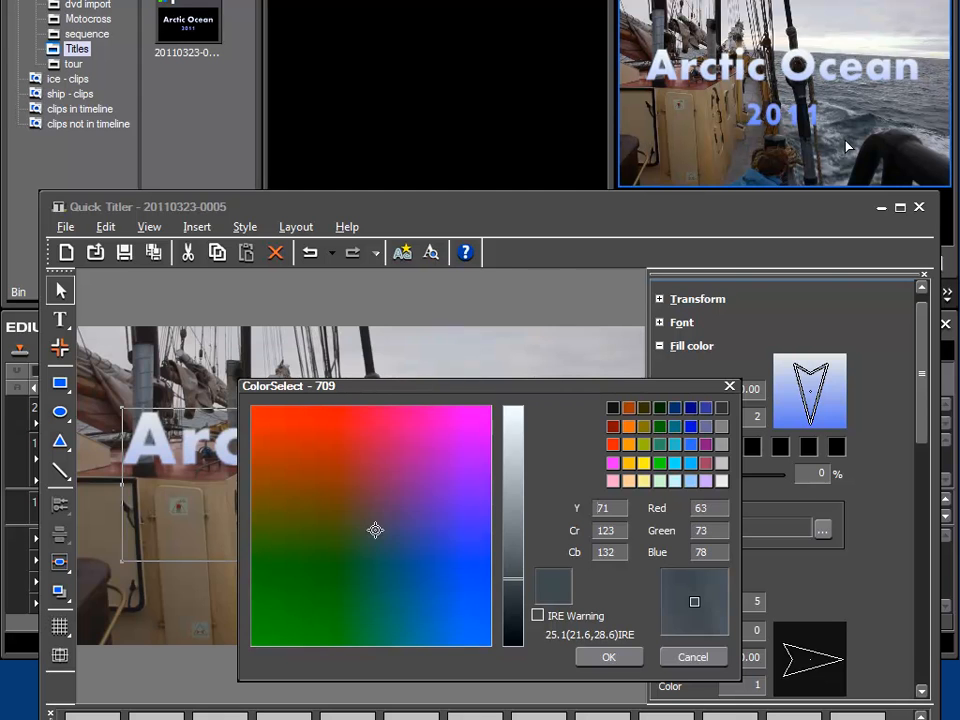
{"action": "left_click", "coordinate": [846, 146]}
{"action": "left_click", "coordinate": [932, 679]}
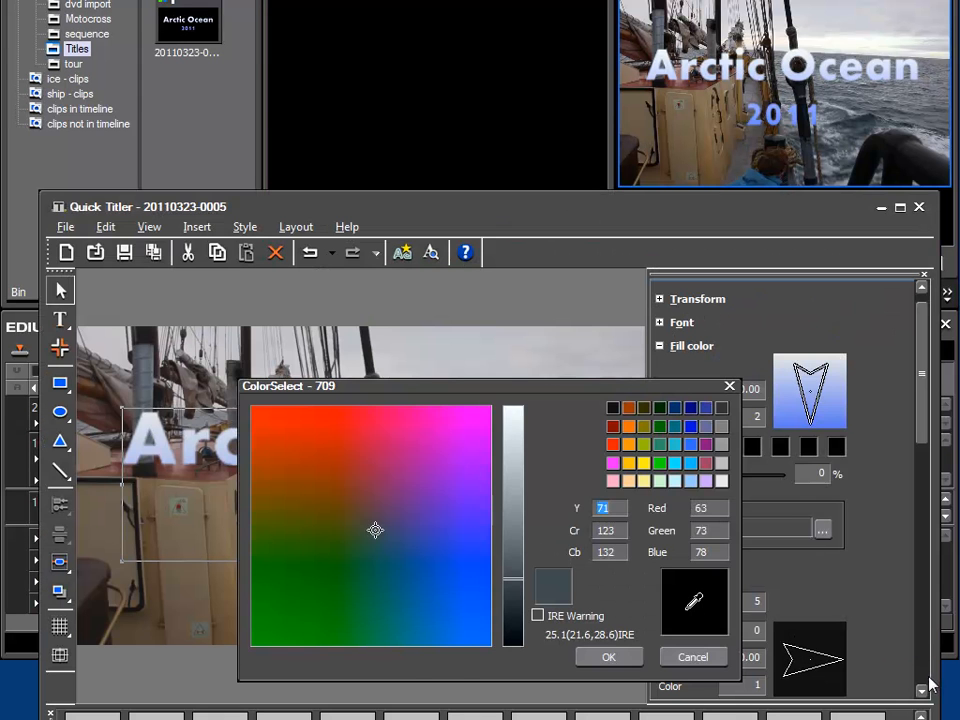
{"action": "left_click", "coordinate": [604, 657]}
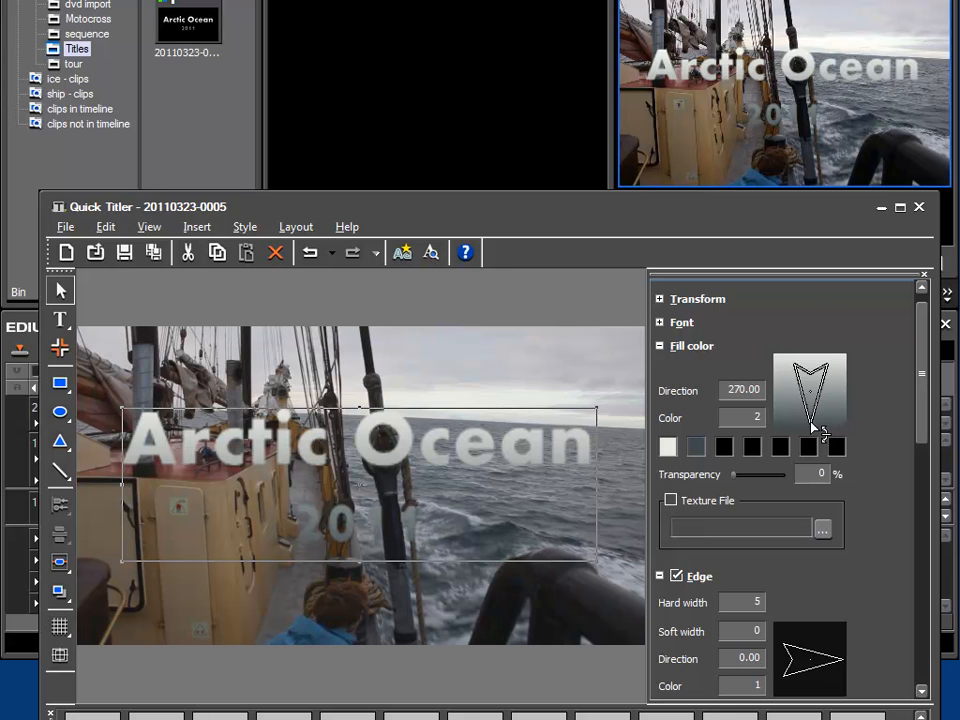
Set the fill gradient's direction to 90.00 and render a full-quality preview of the title.
{"action": "left_click_drag", "start_coordinate": [815, 430], "coordinate": [814, 287]}
{"action": "left_click", "coordinate": [758, 393]}
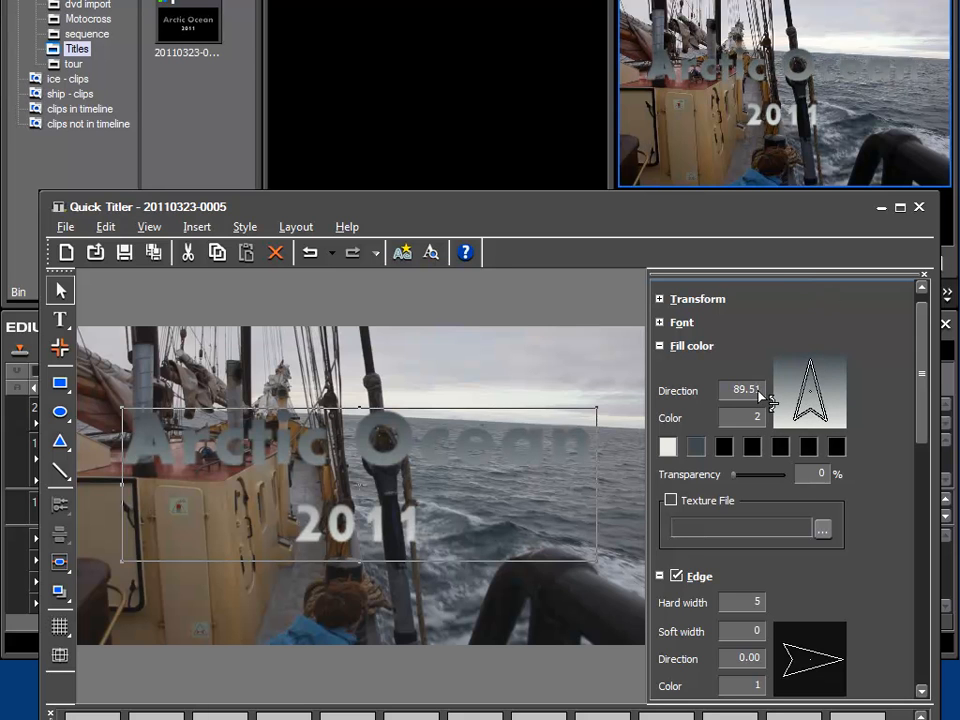
{"action": "type", "text": "90"}
{"action": "key", "text": "Tab"}
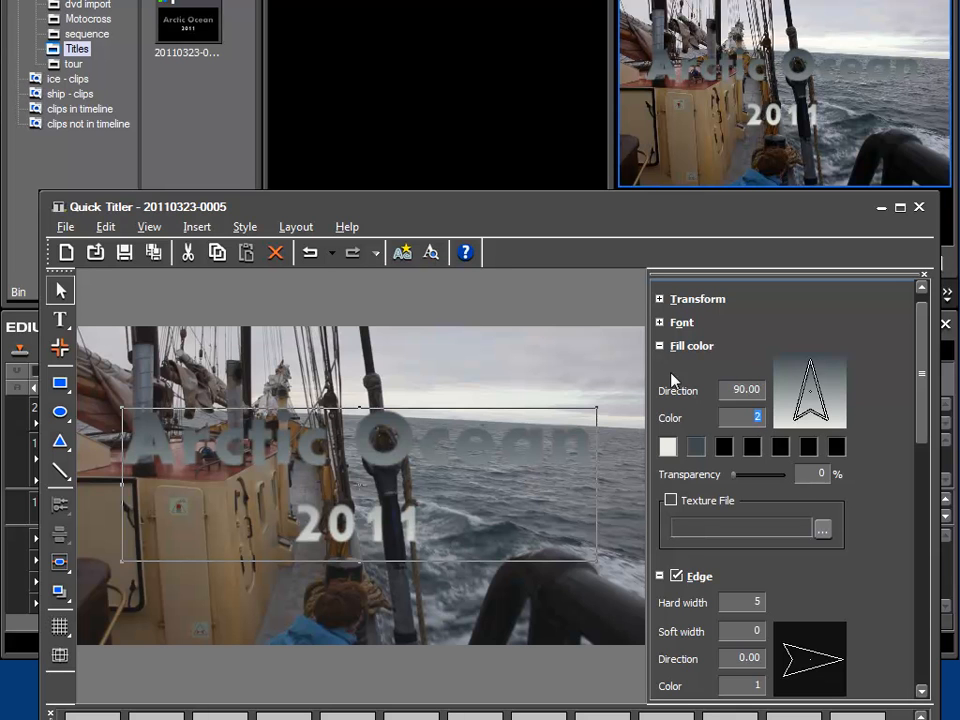
{"action": "left_click_drag", "start_coordinate": [628, 200], "coordinate": [615, 0]}
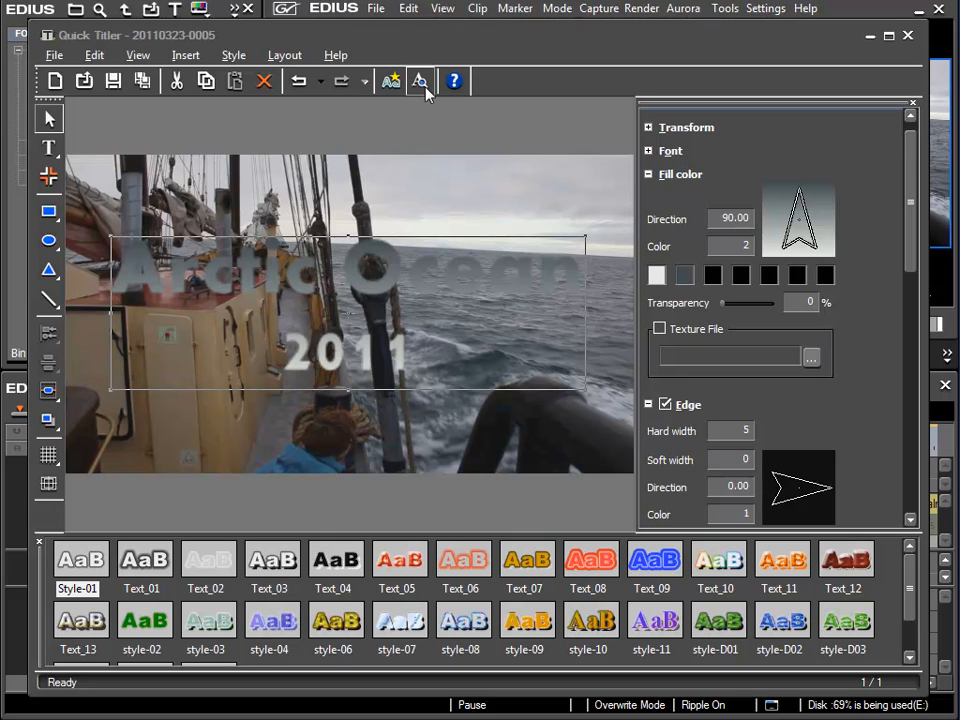
{"action": "left_click", "coordinate": [419, 82]}
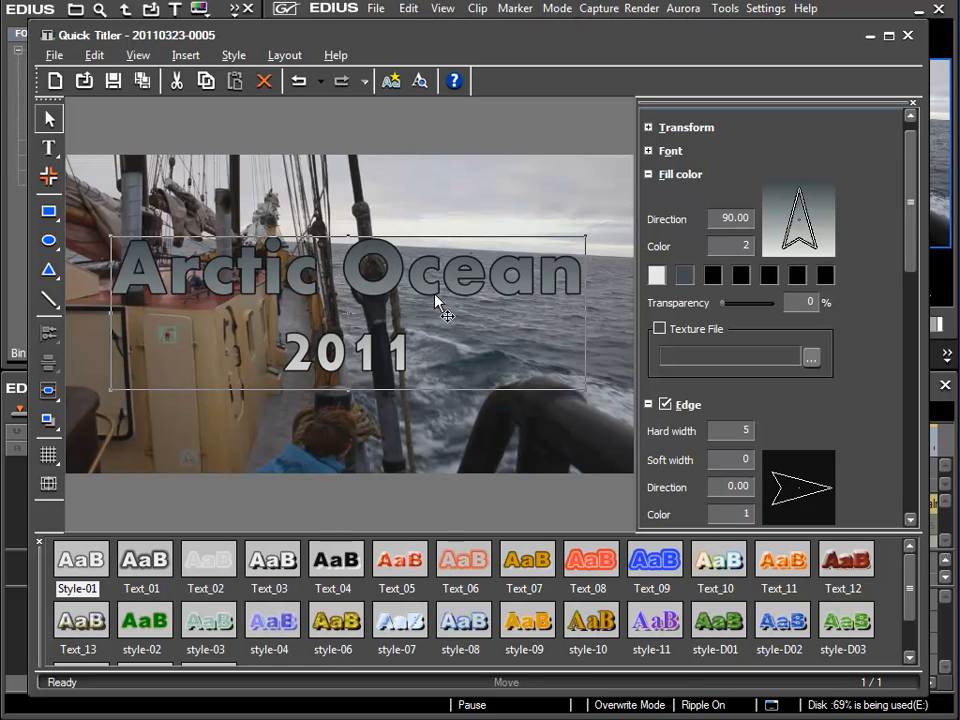
Lighten the title's second fill colour to a Y value of 98 (red 90, green 100, blue 105).
{"action": "double_click", "coordinate": [686, 281]}
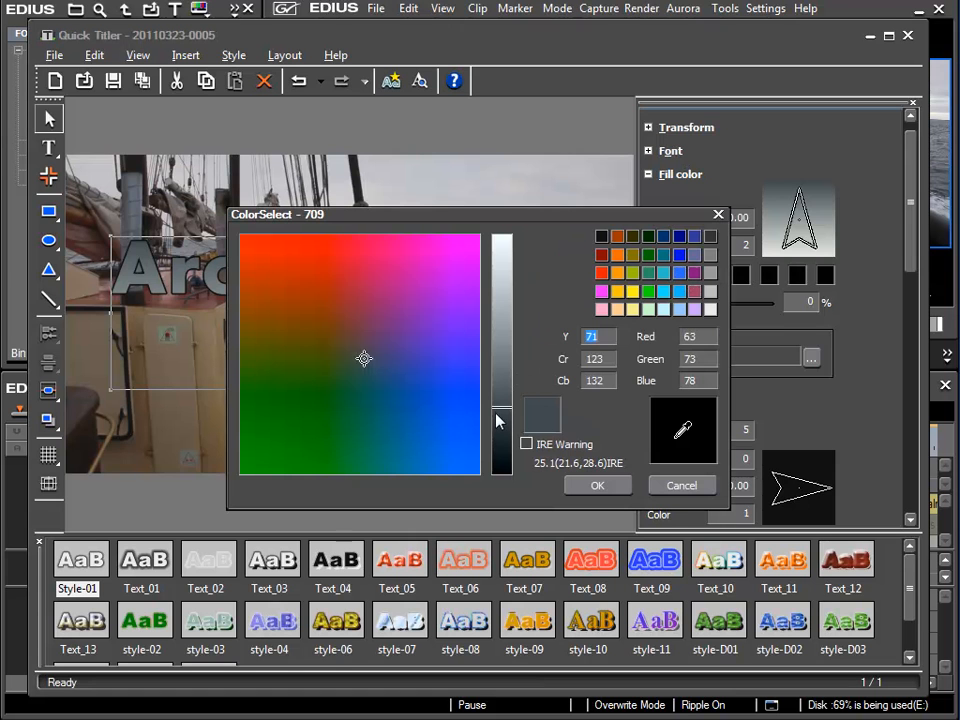
{"action": "left_click_drag", "start_coordinate": [505, 411], "coordinate": [500, 390]}
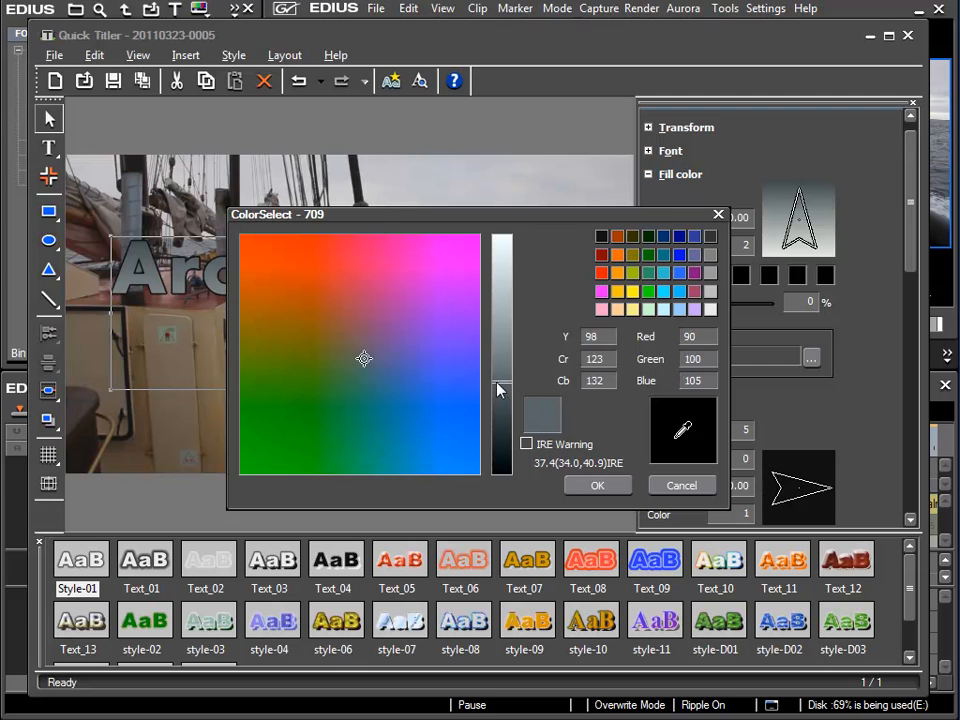
{"action": "left_click", "coordinate": [592, 485]}
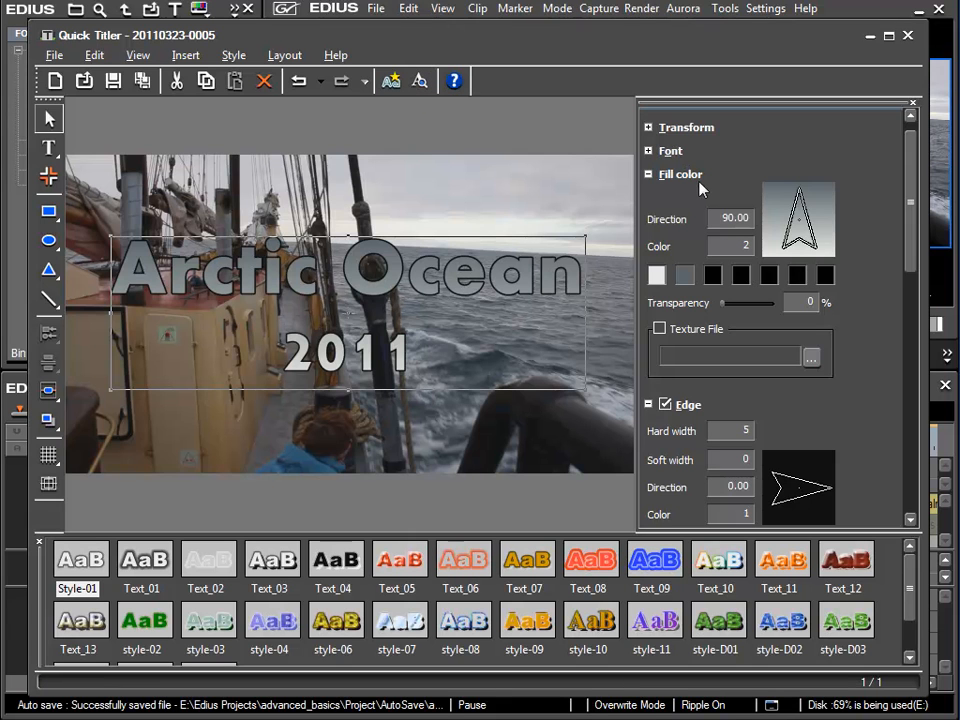
Render a preview of the title with 52 % fill transparency and reduce the transparency to 30 %.
{"action": "left_click_drag", "start_coordinate": [722, 302], "coordinate": [750, 301]}
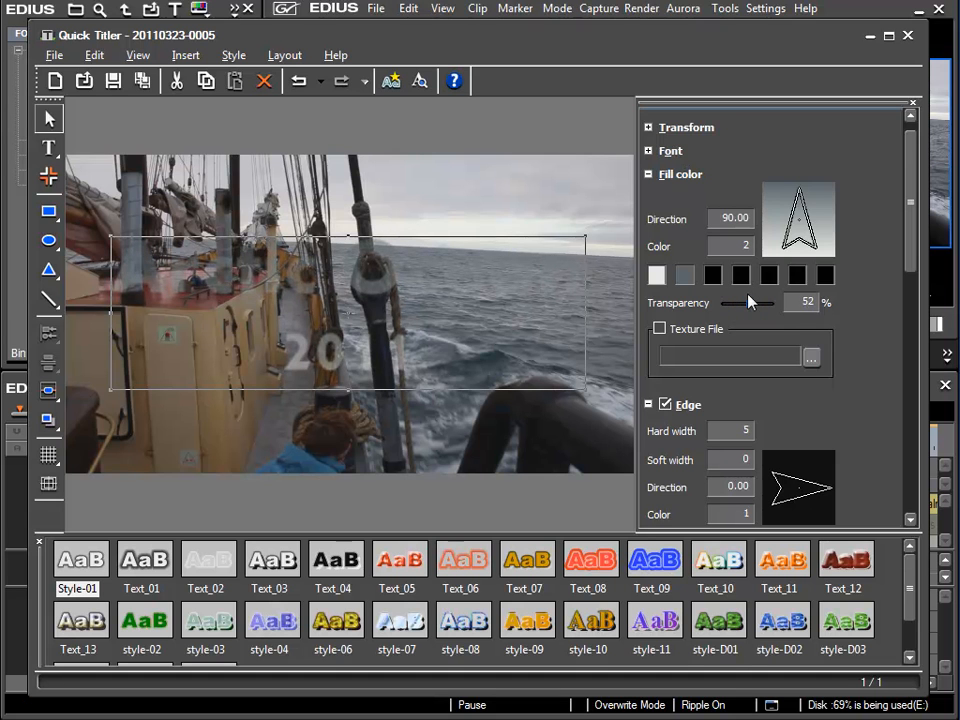
{"action": "left_click", "coordinate": [421, 82]}
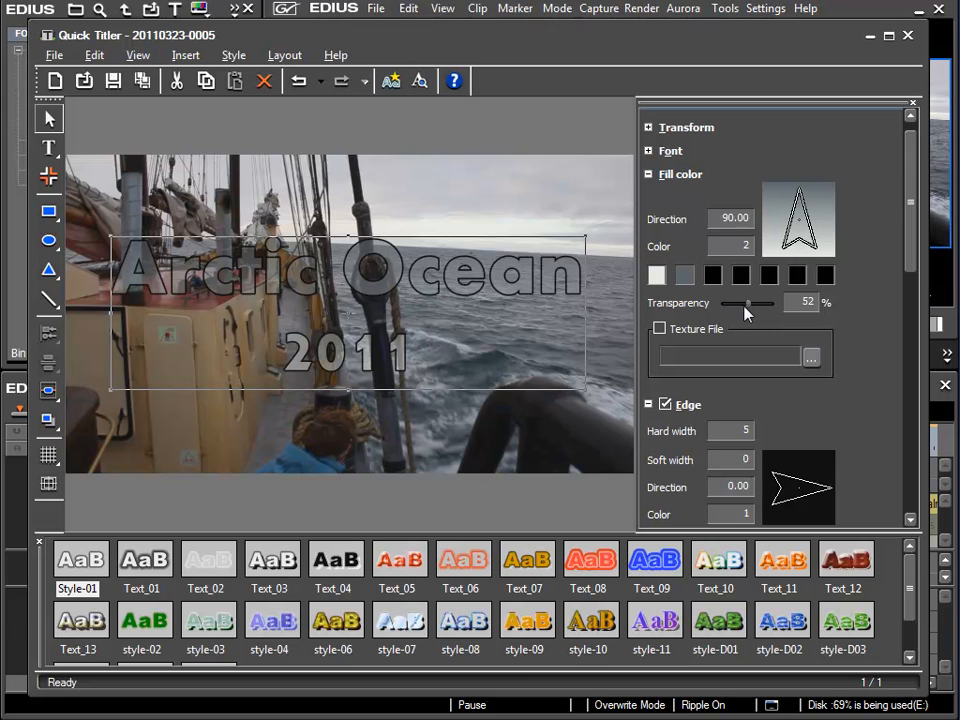
{"action": "left_click_drag", "start_coordinate": [752, 313], "coordinate": [737, 313]}
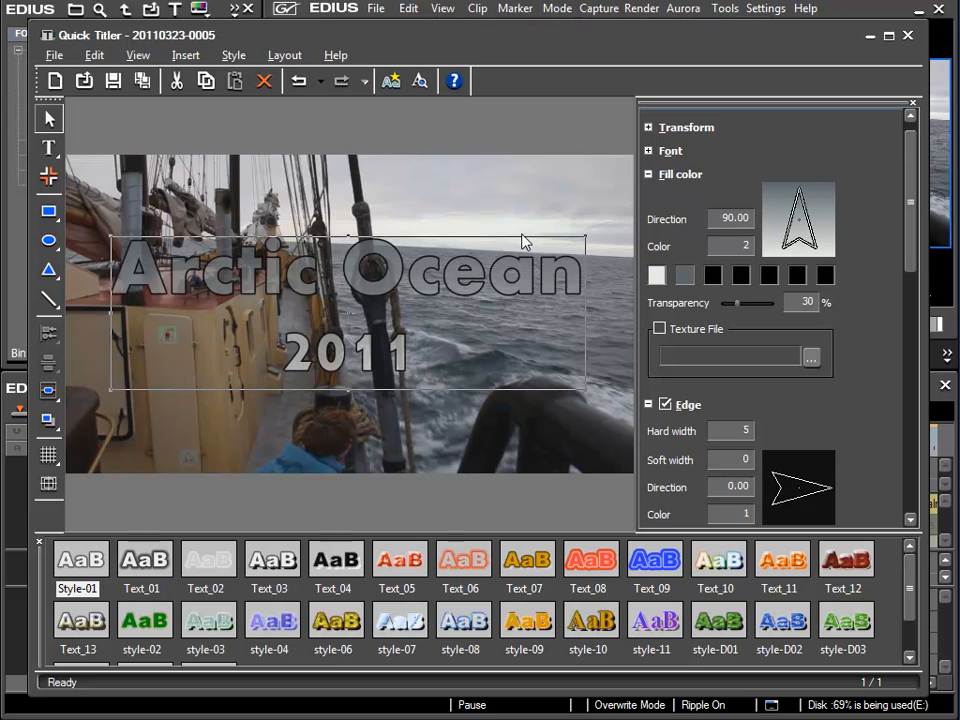
Turn the title's edge off to compare its look and switch it back on.
{"action": "left_click", "coordinate": [665, 404]}
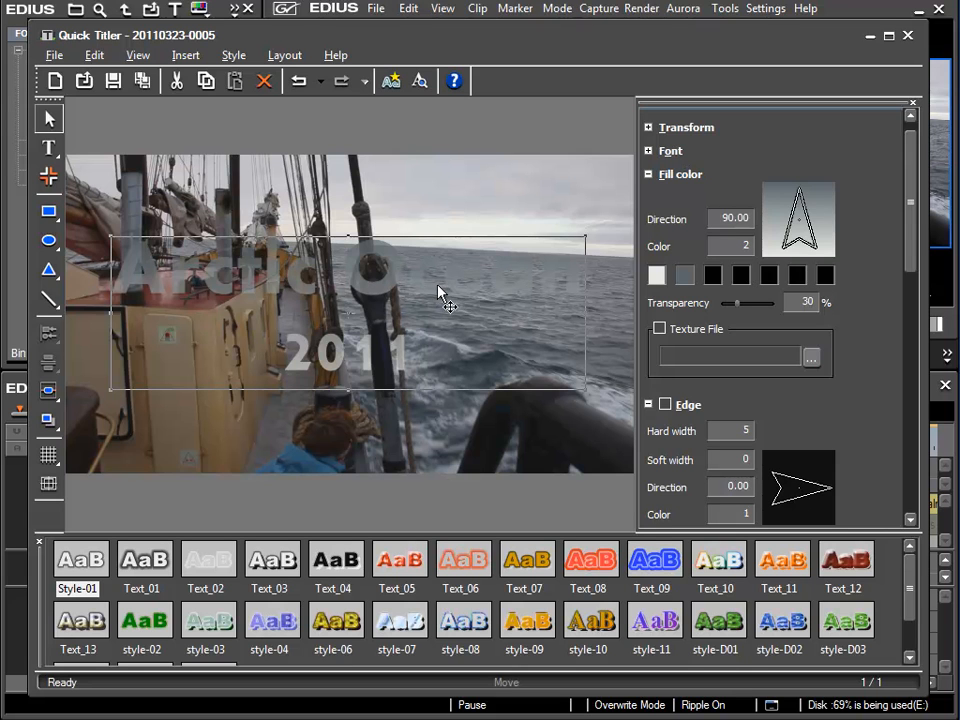
{"action": "left_click", "coordinate": [665, 405]}
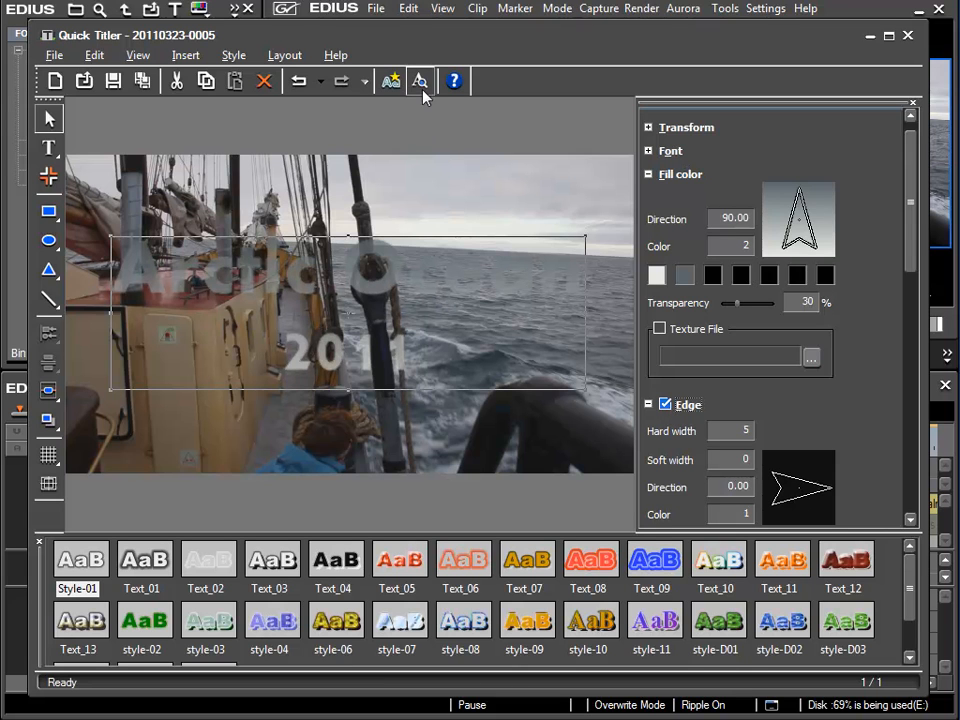